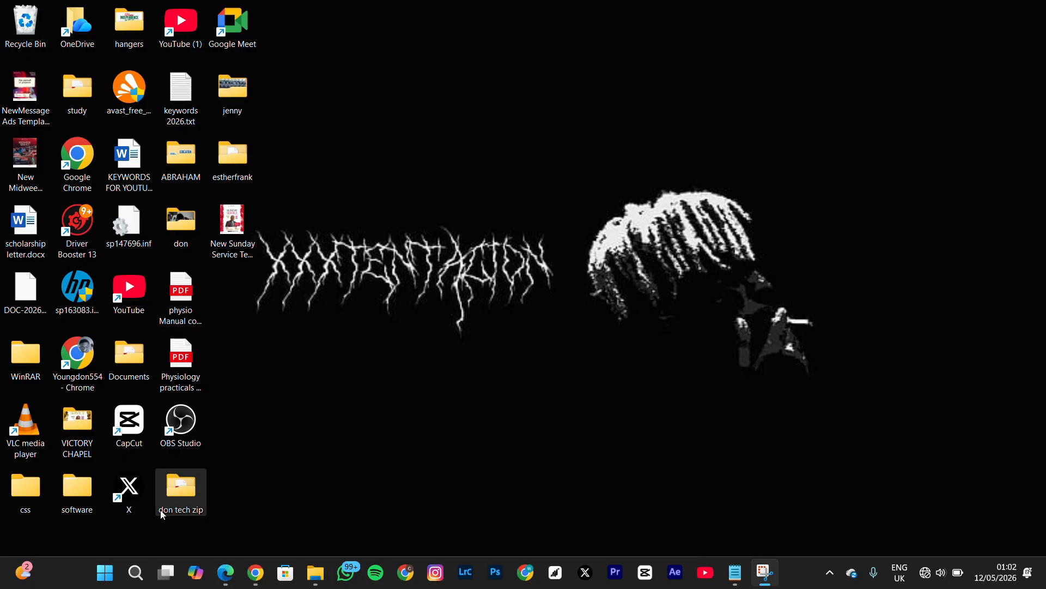
Search Windows for Control Panel and open it.
left_click(102, 584)
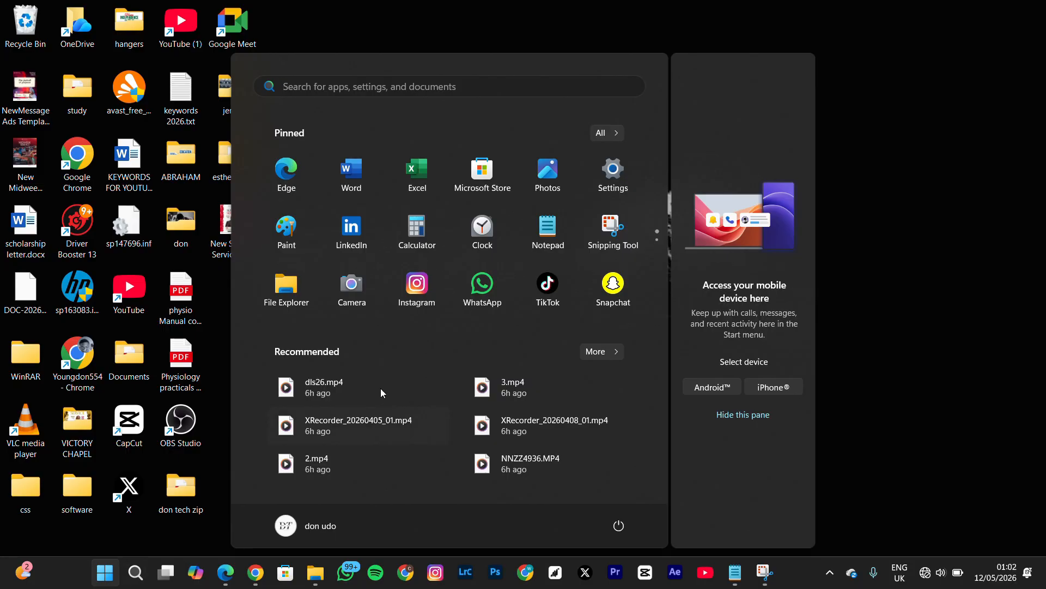
left_click(471, 80)
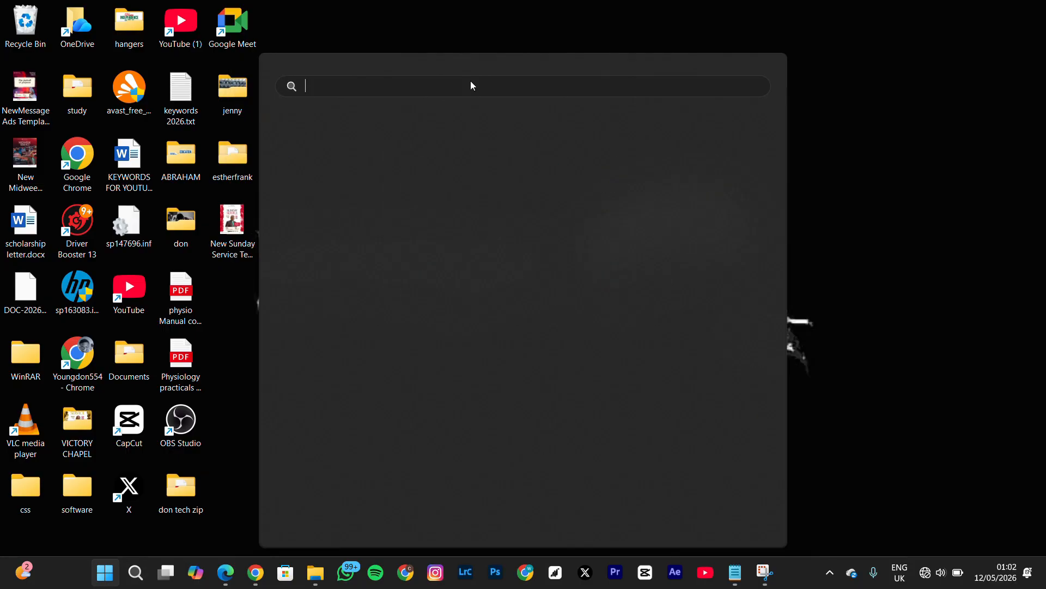
type("c")
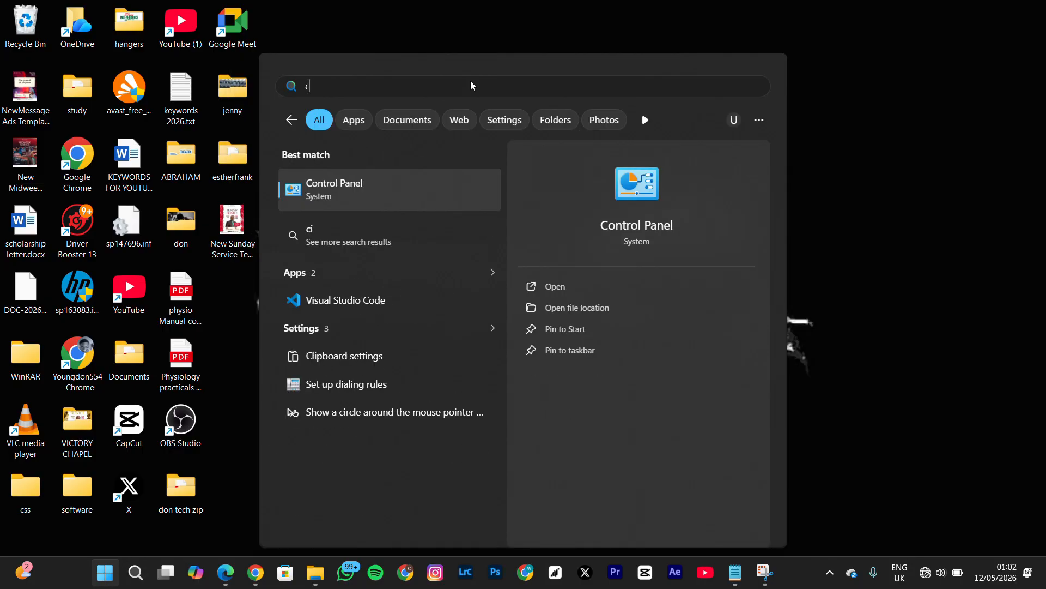
type("ontrol Panel")
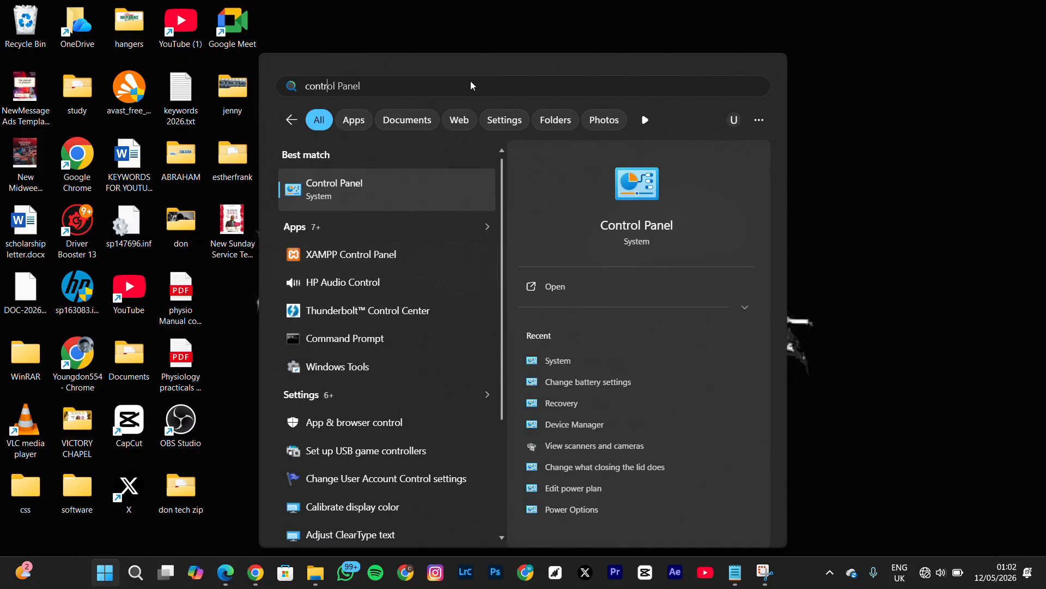
key("Return")
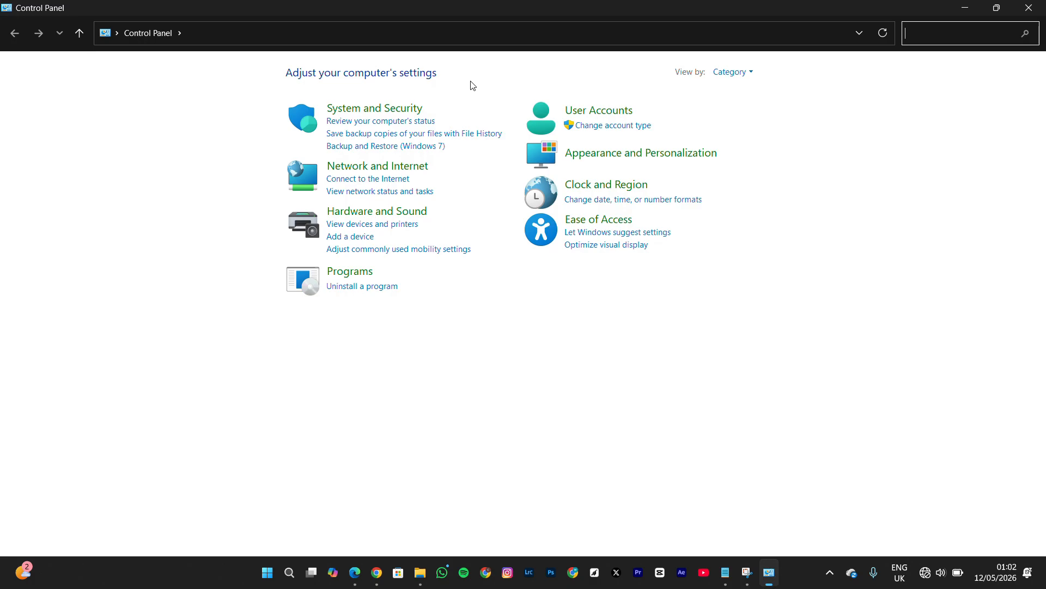
Go to Network and Internet, enter the Network and Sharing Center and open the adapter settings.
left_click(378, 167)
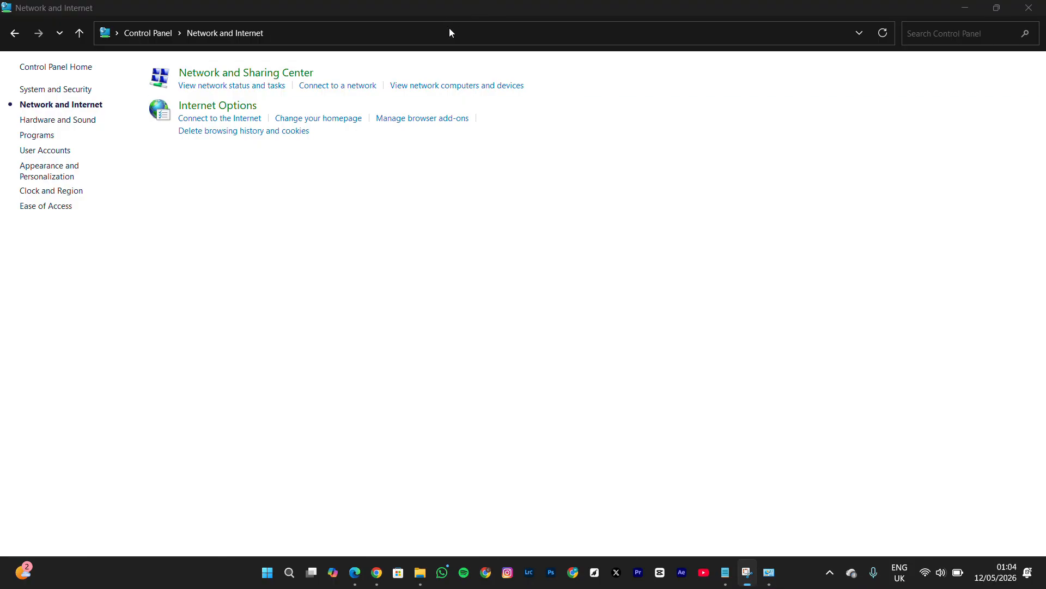
left_click(299, 72)
left_click(298, 73)
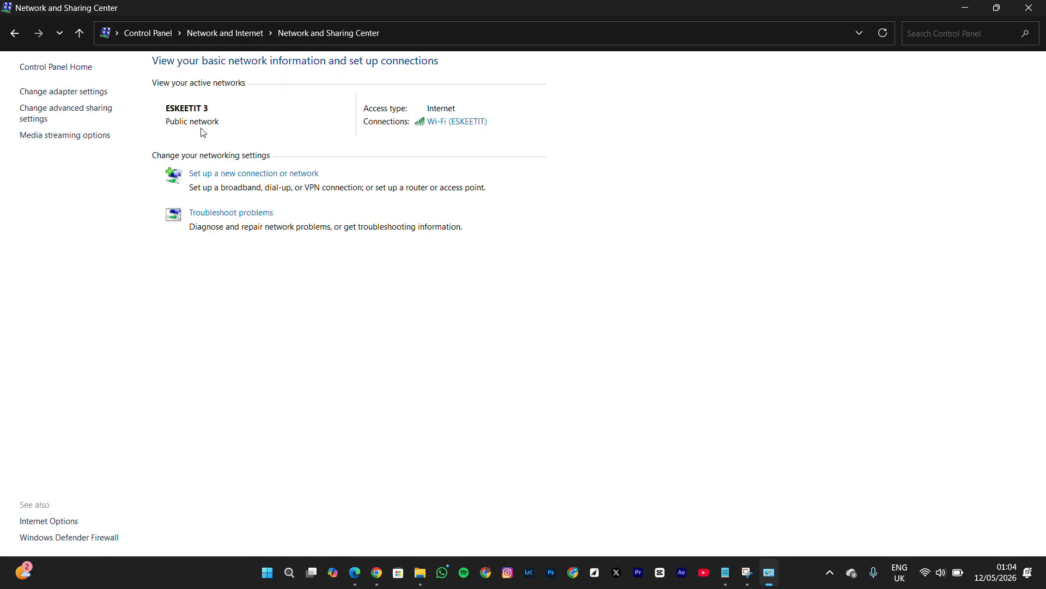
left_click(58, 94)
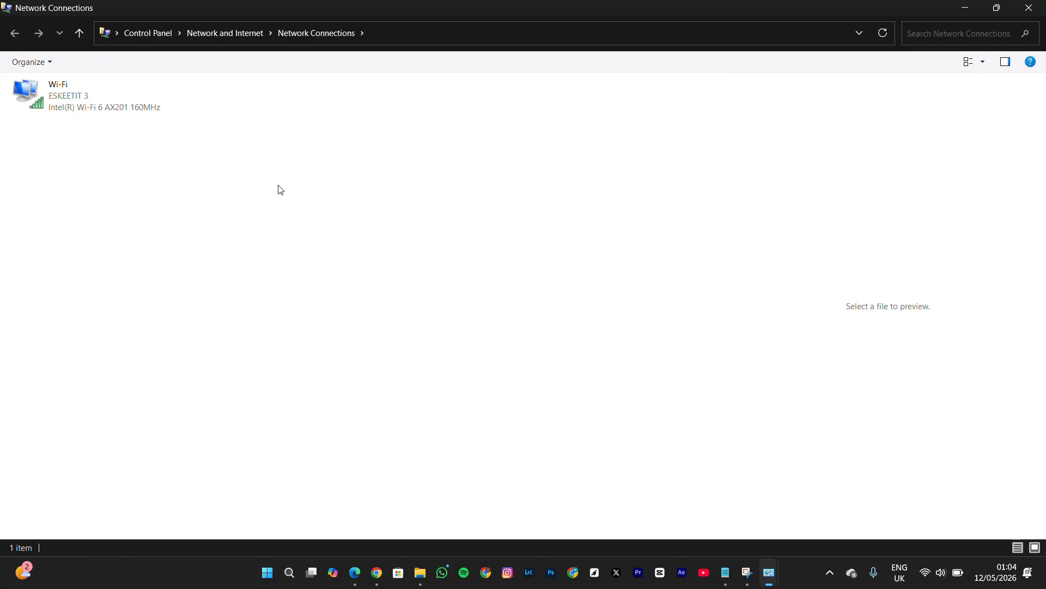
Check the status of the Wi-Fi connection and close its status window.
left_click(62, 98)
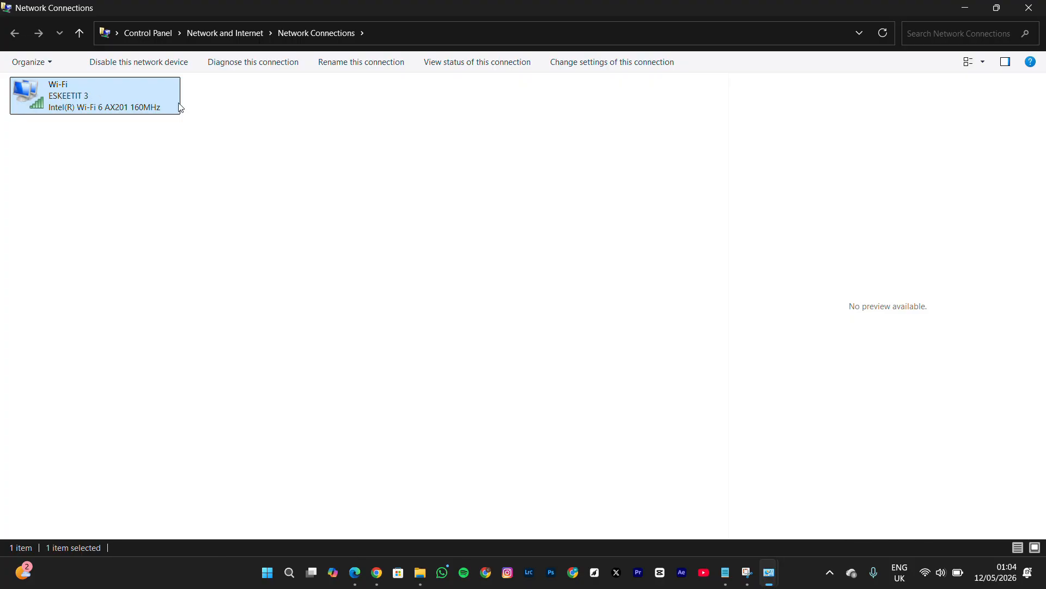
left_click(486, 63)
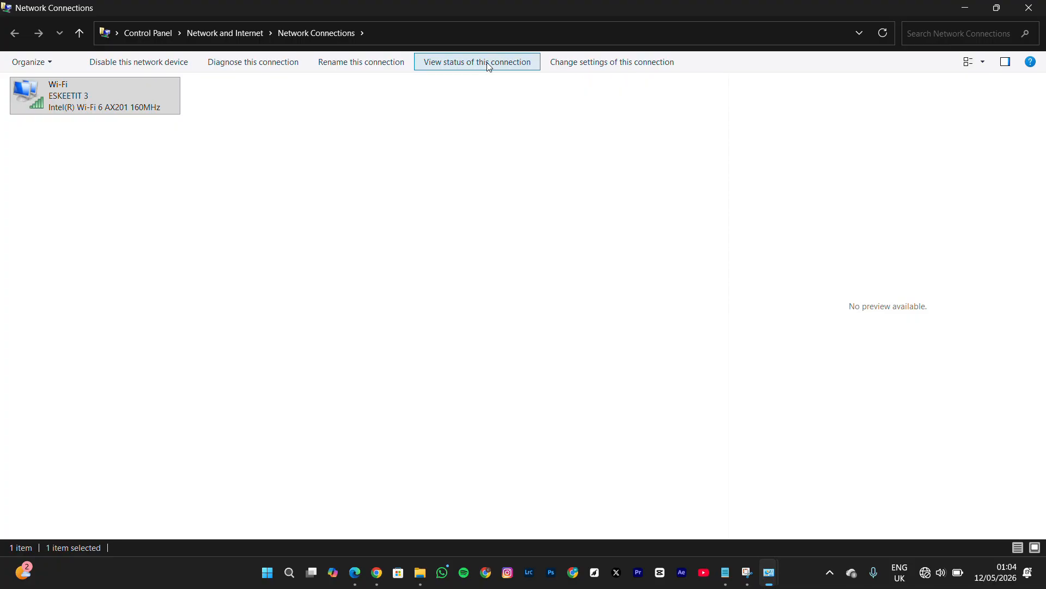
left_click(489, 66)
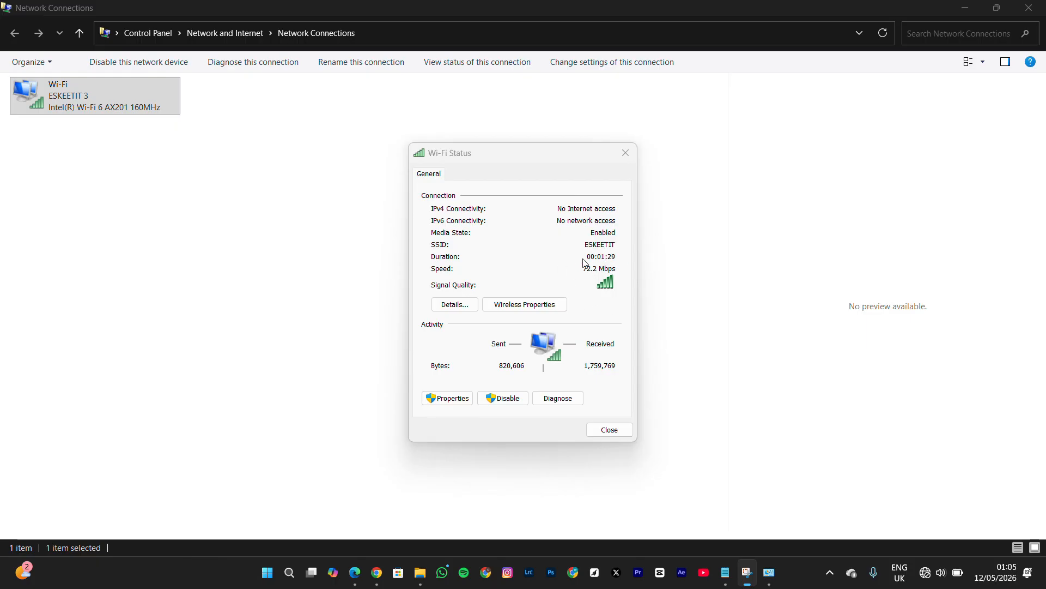
left_click(630, 156)
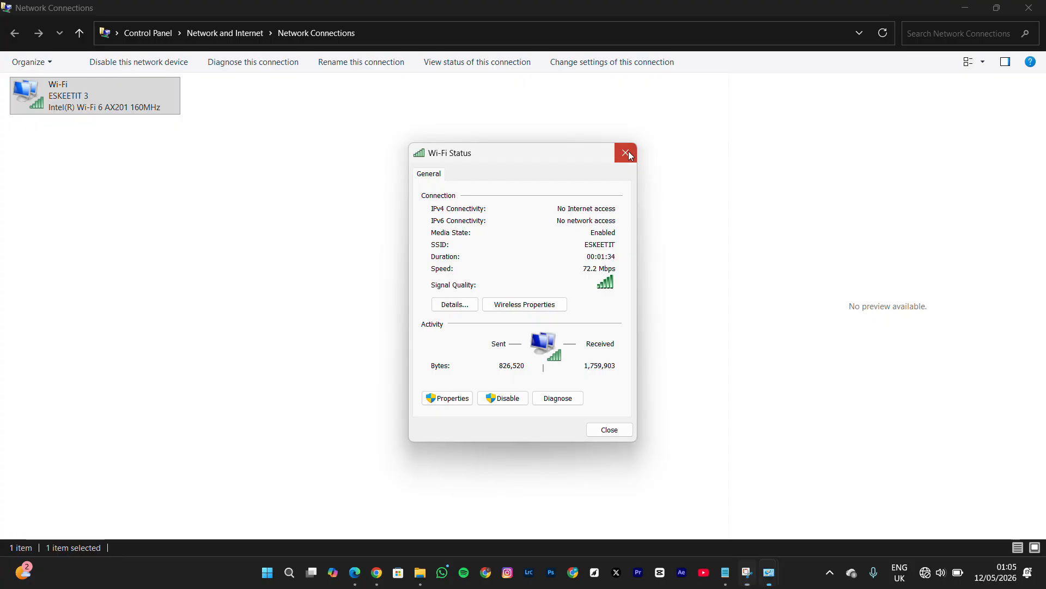
Open the Wi-Fi connection's settings and bring up the properties of Internet Protocol Version 4 (TCP/IPv4).
left_click(592, 62)
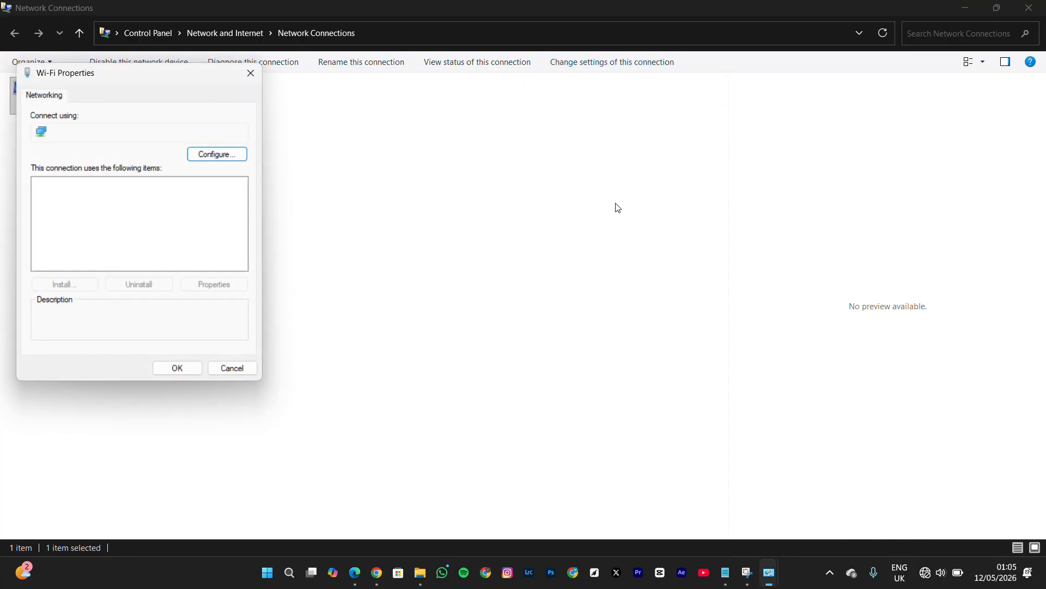
left_click_drag(188, 73, 604, 131)
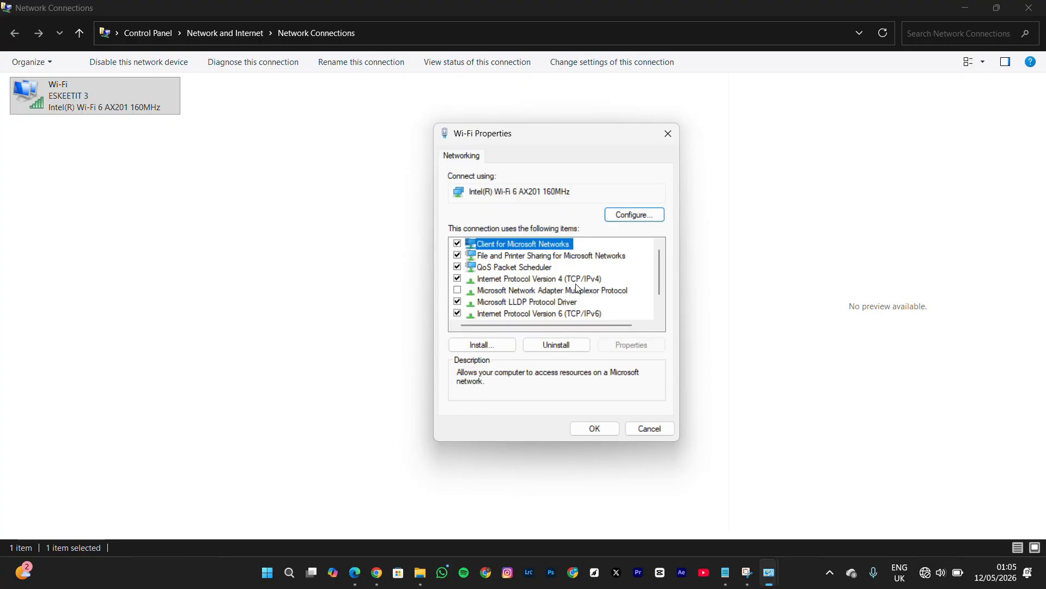
left_click(539, 280)
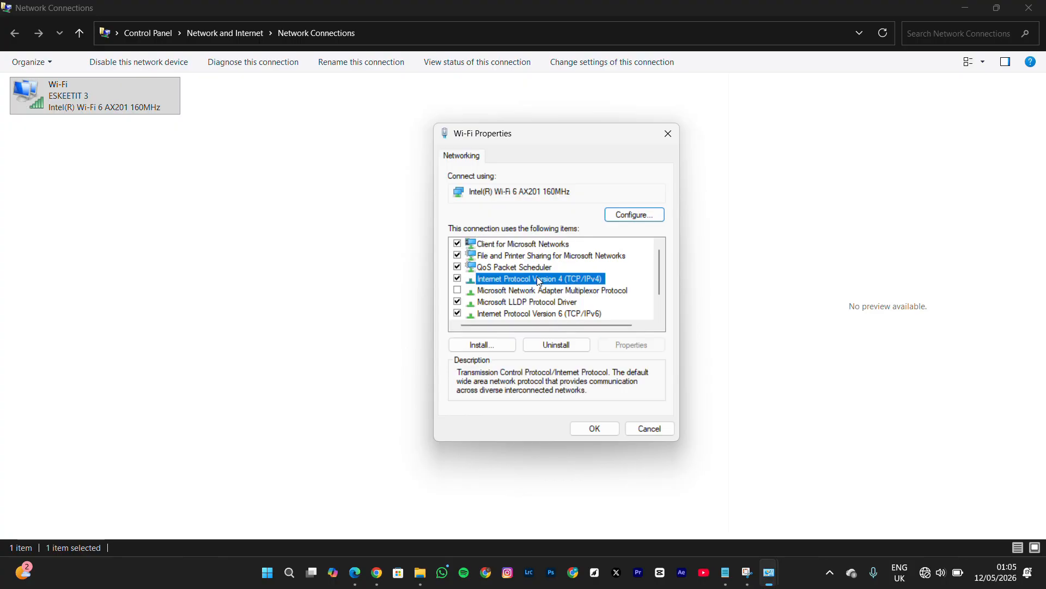
double_click(539, 280)
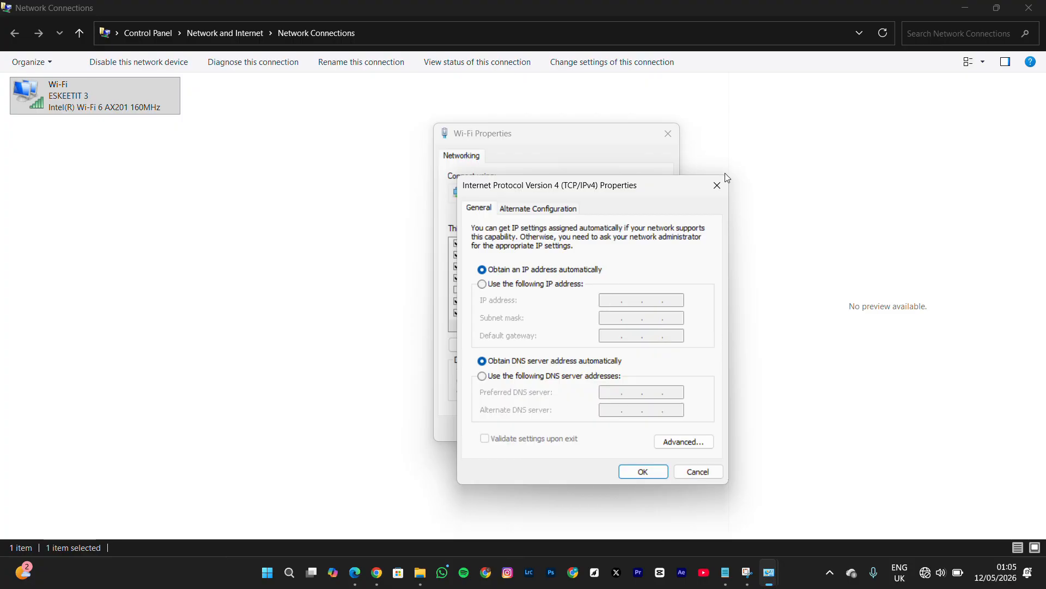
left_click(717, 185)
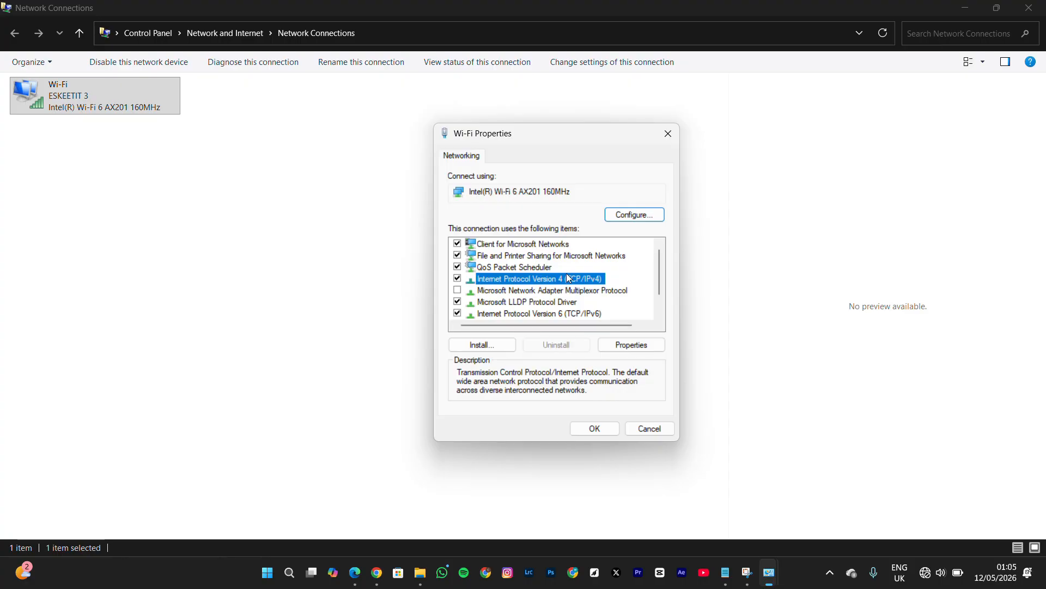
left_click(638, 345)
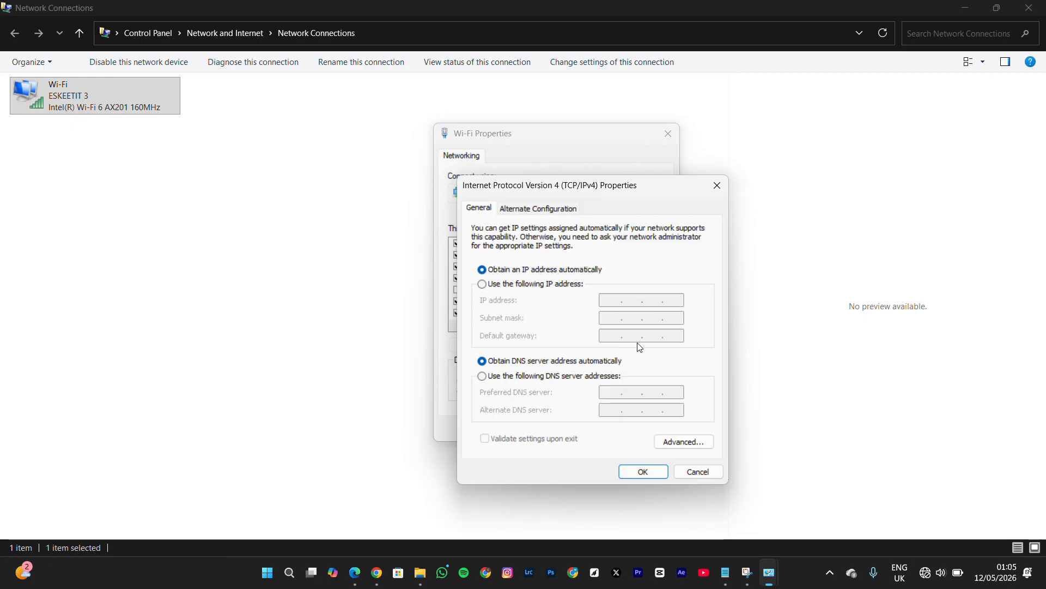
Switch IPv4 to manually specified DNS servers and set the preferred DNS server to 94.140.14.14.
left_click(485, 380)
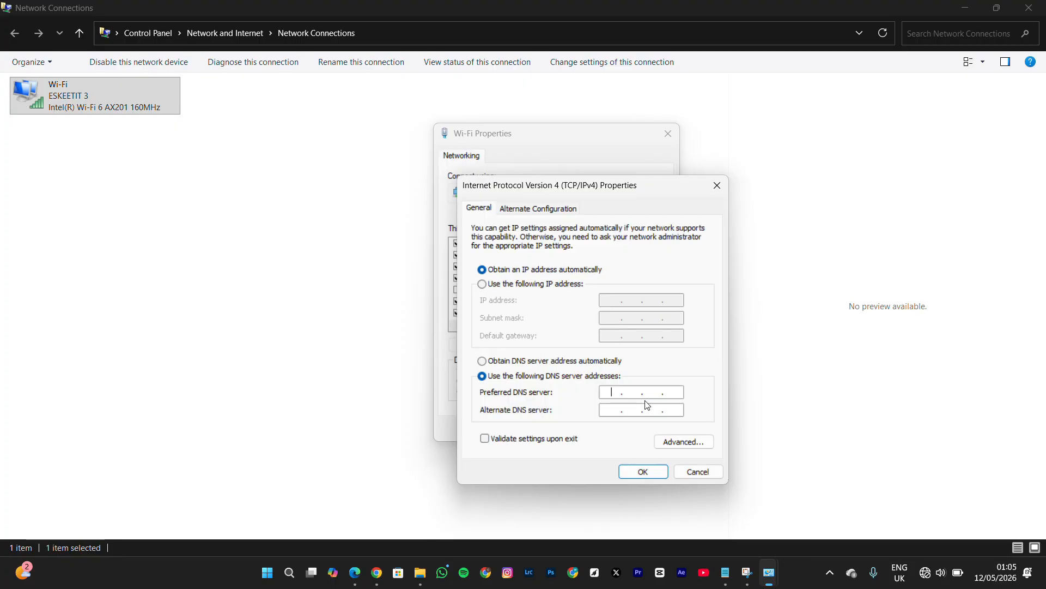
type("9")
type("4 . ")
type("15")
type("0")
key("BackSpace")
key("BackSpace")
key("BackSpace")
type("140 . 14 . 14")
Set the alternate IPv4 DNS server to 94.140.15.15 and accept the IPv4 settings.
left_click(609, 412)
type("94.140.")
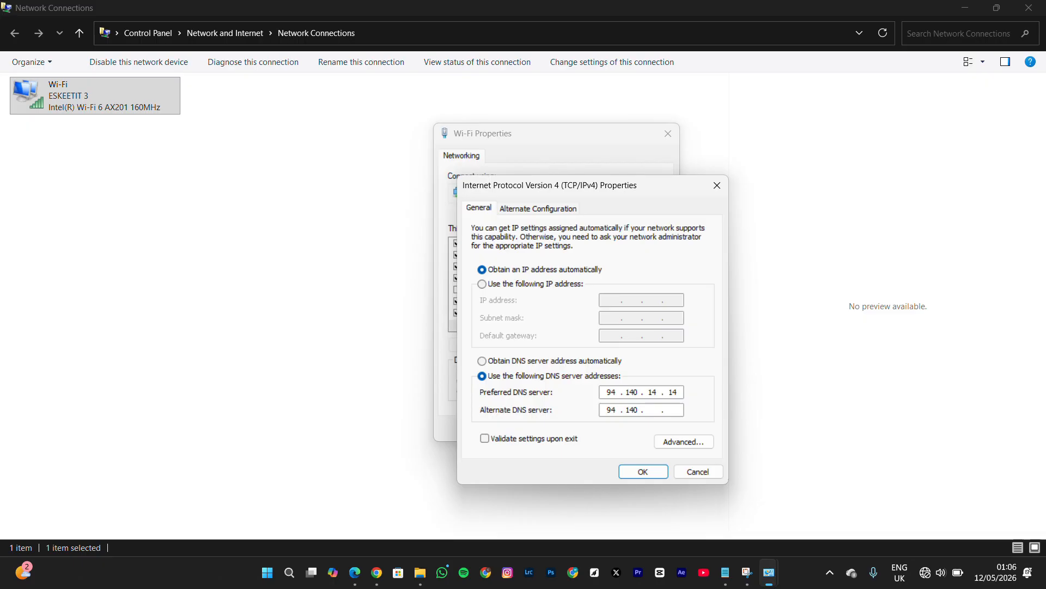
type("15.")
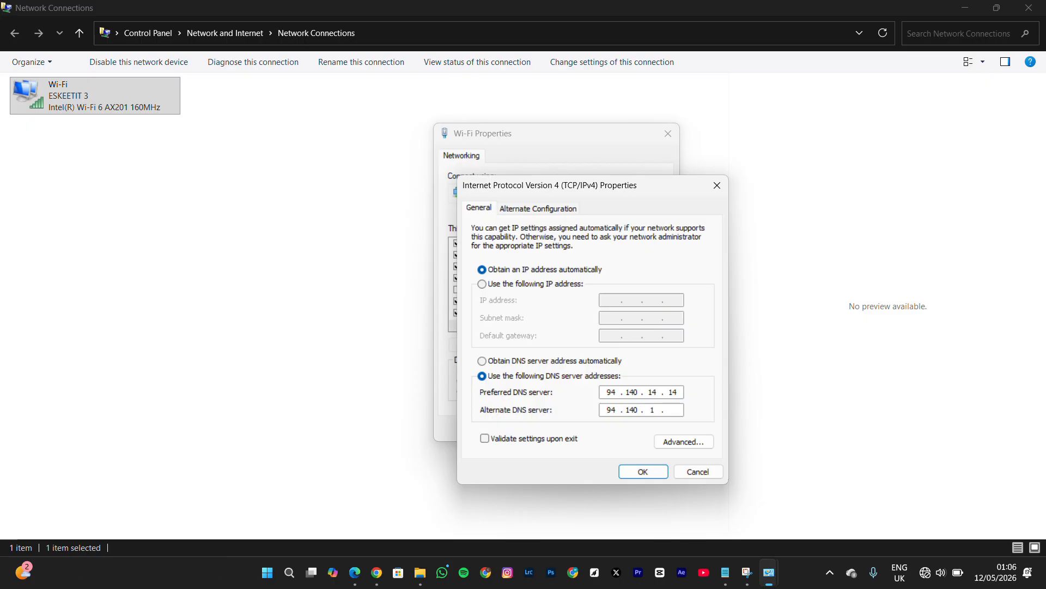
type("15")
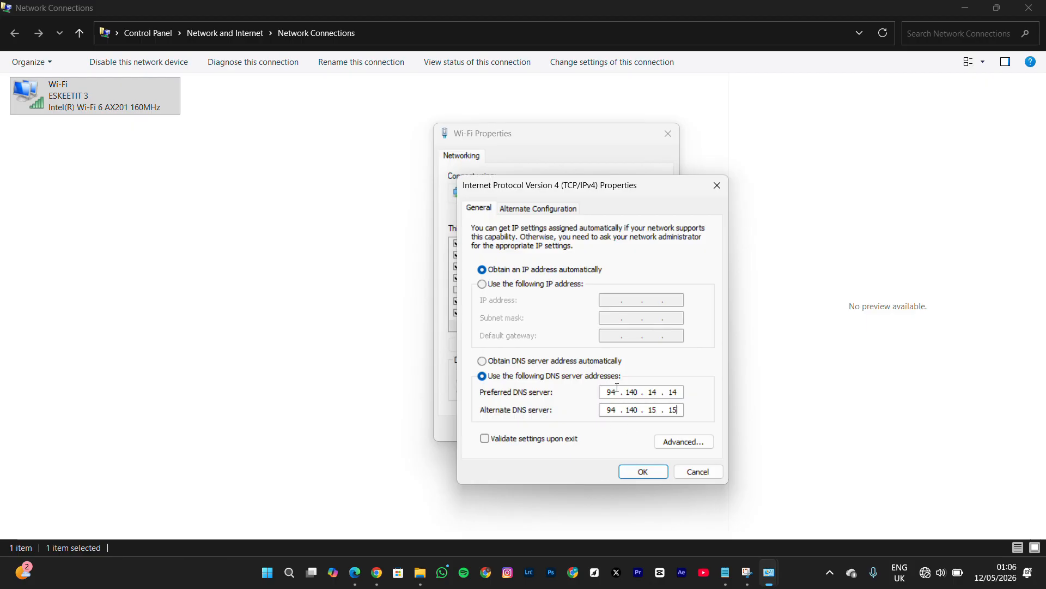
left_click(644, 471)
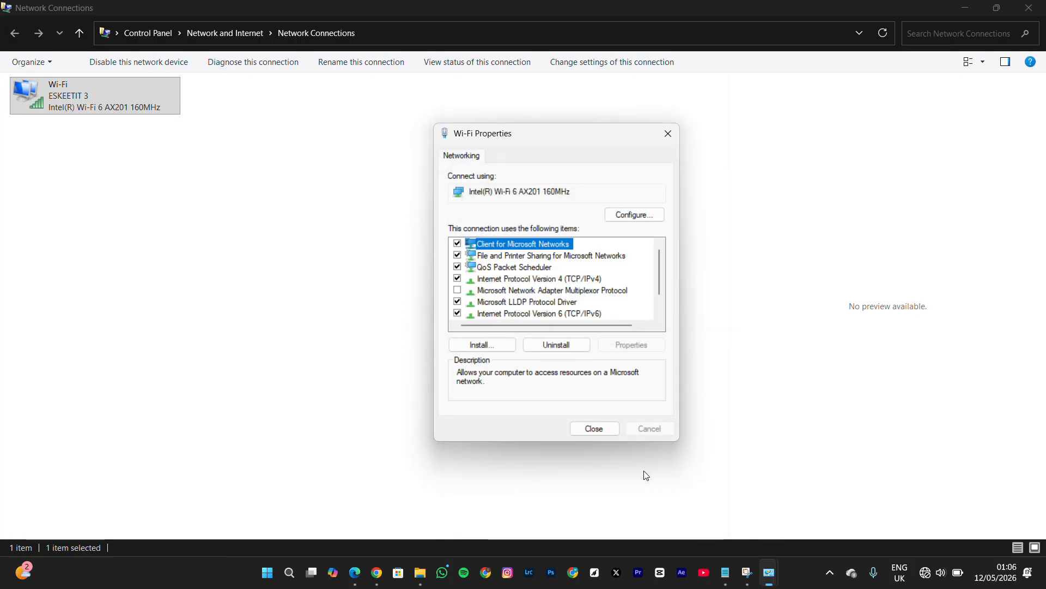
In the Internet Protocol Version 6 properties, enable manual DNS servers and set the preferred one to 2a10:50c0::ad:ff.
left_click(594, 314)
double_click(594, 314)
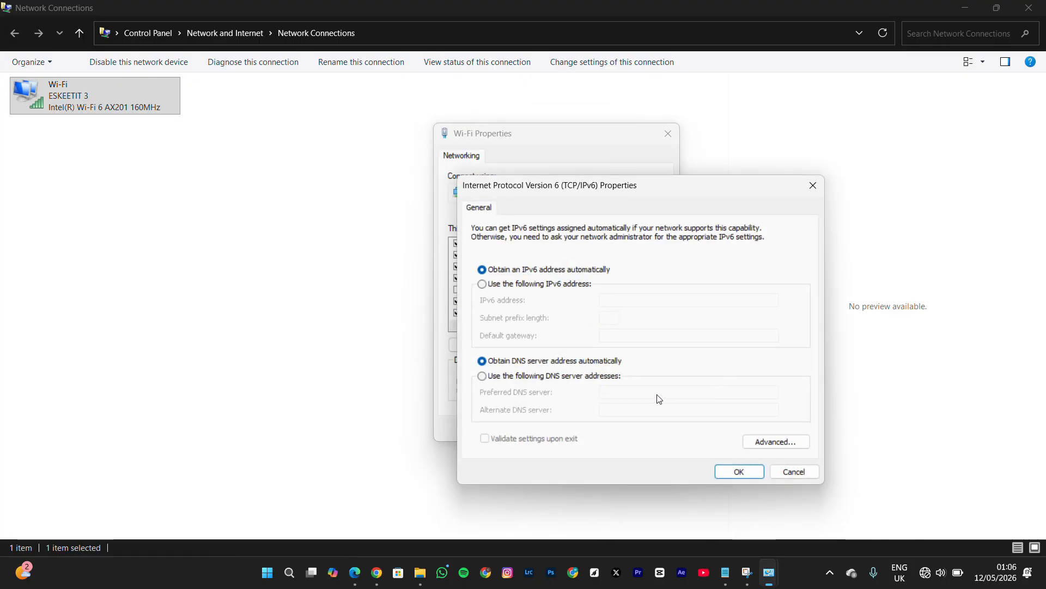
left_click(486, 379)
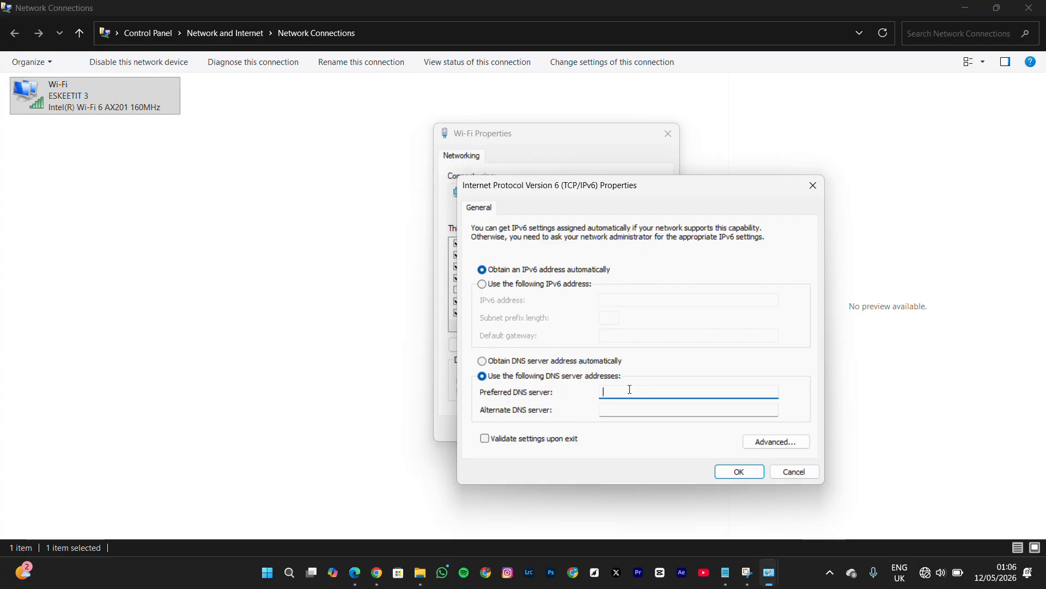
type("a10:")
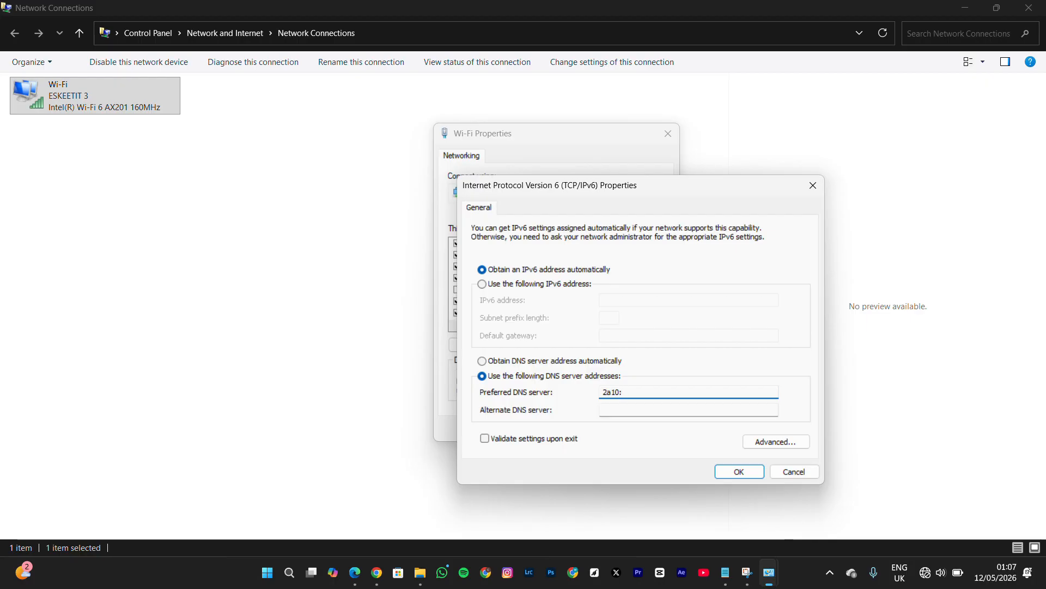
type("50")
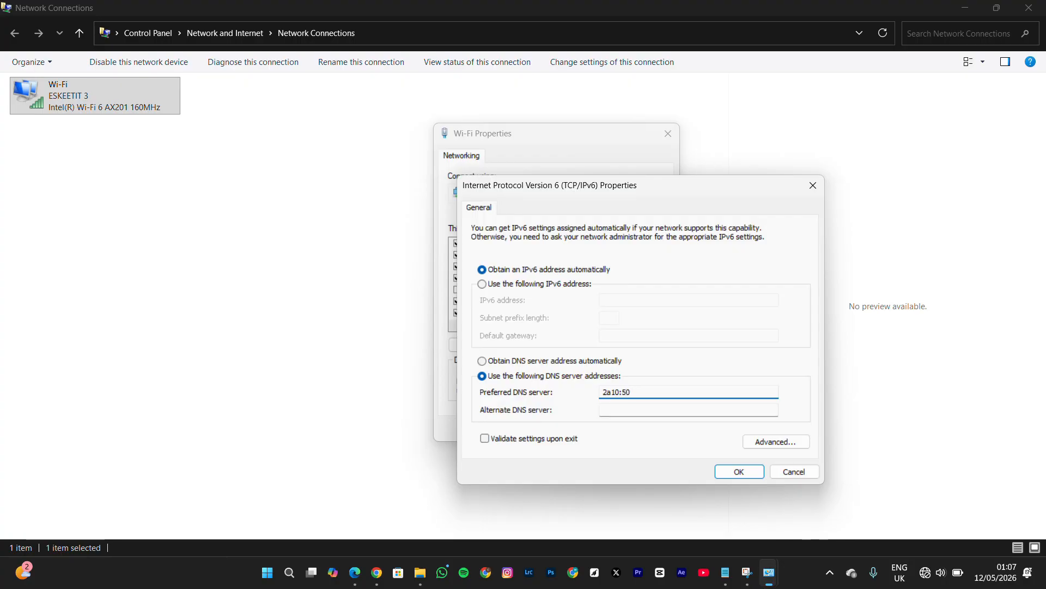
type("c0::a")
type("d:ff")
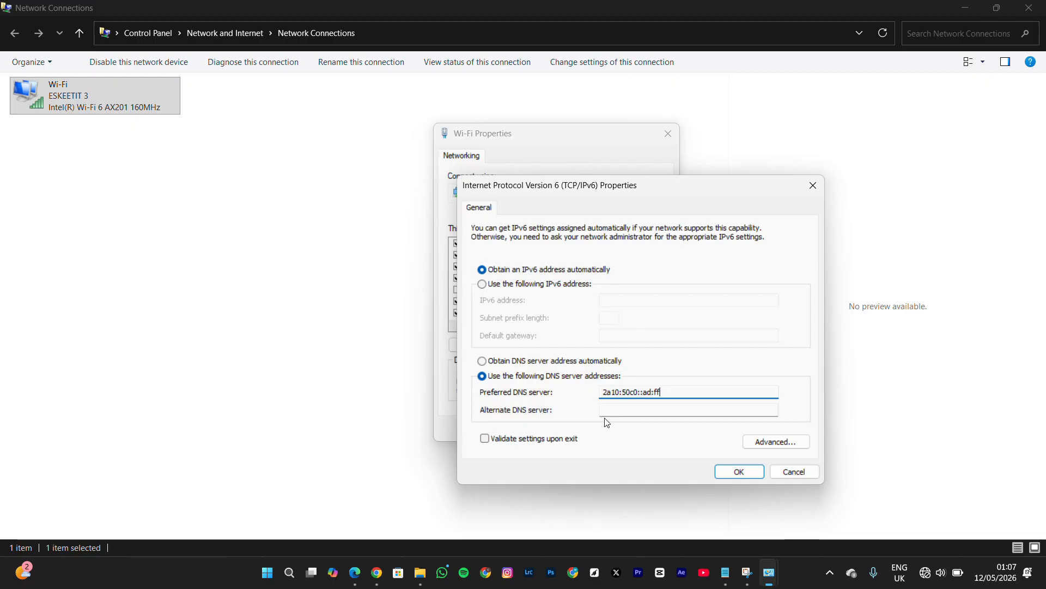
Copy the preferred IPv6 DNS address into the alternate server, change it to 2a10:50c0::ad2:ff and accept the settings.
key("ctrl+a")
key("ctrl+c")
left_click(617, 413)
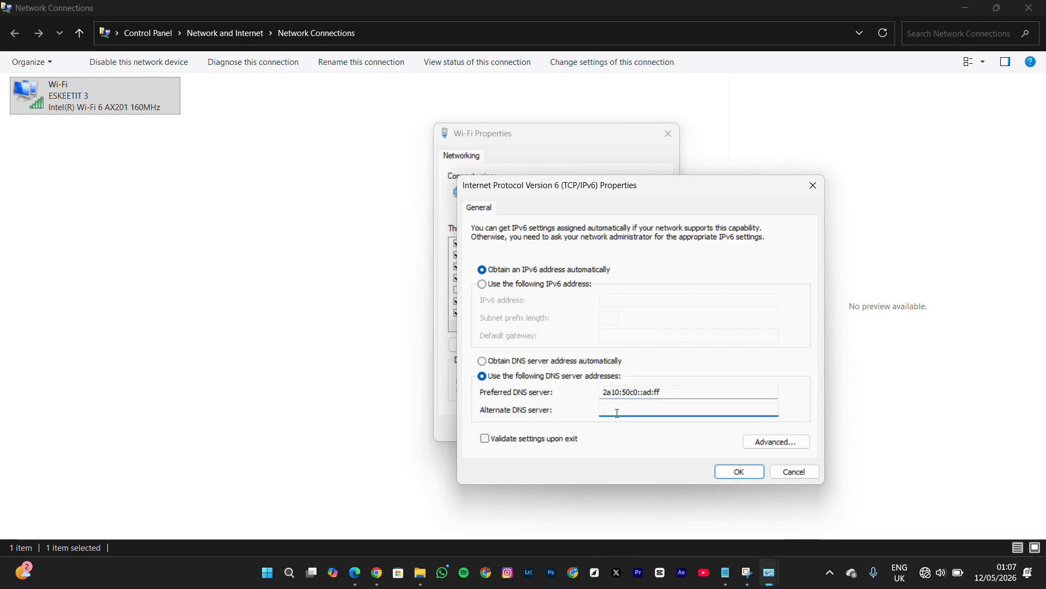
key("ctrl+v")
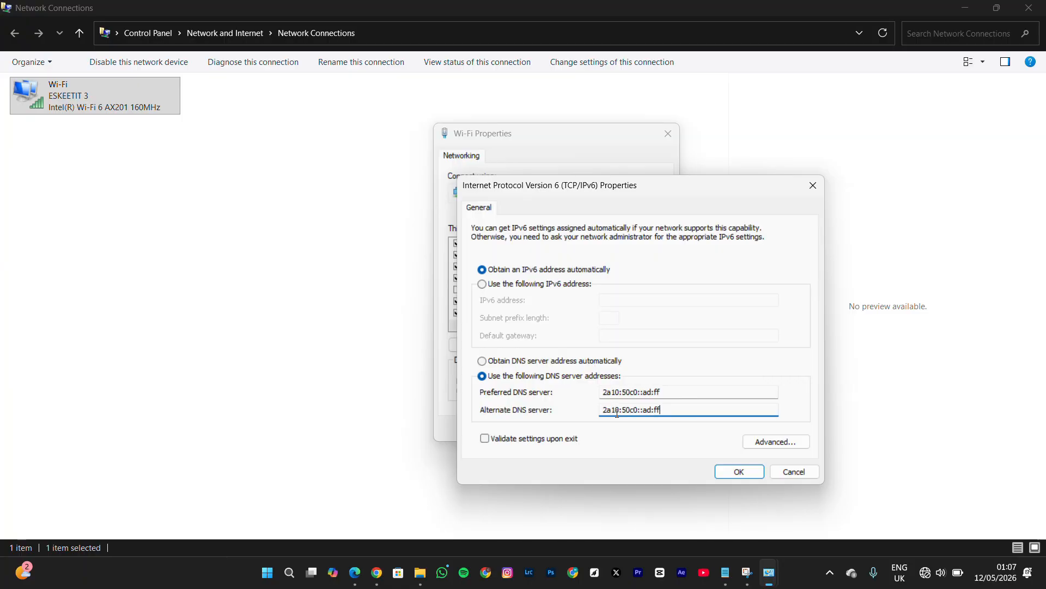
left_click(651, 409)
type("2")
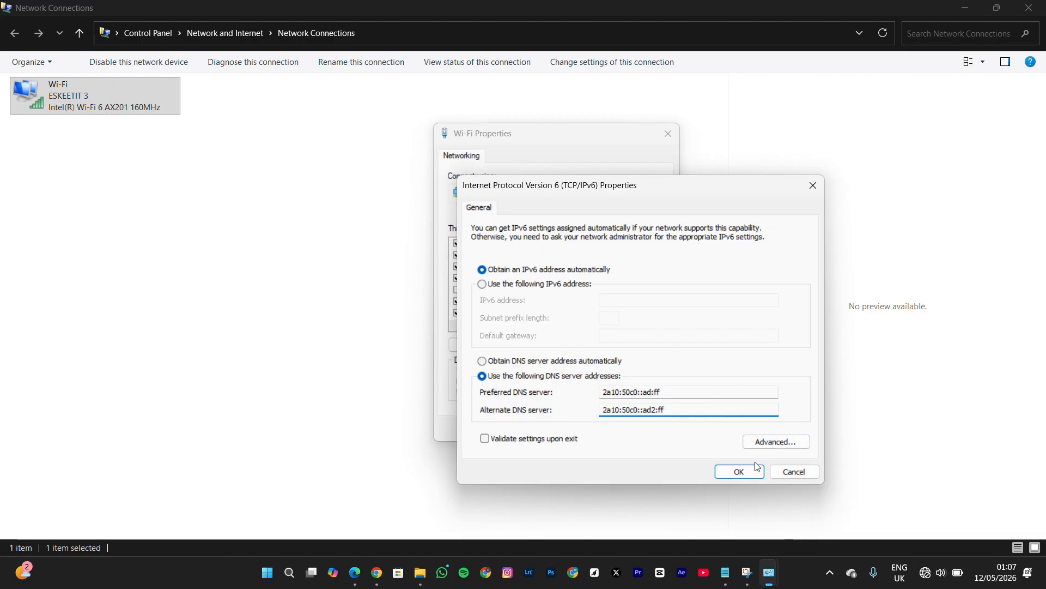
left_click(737, 472)
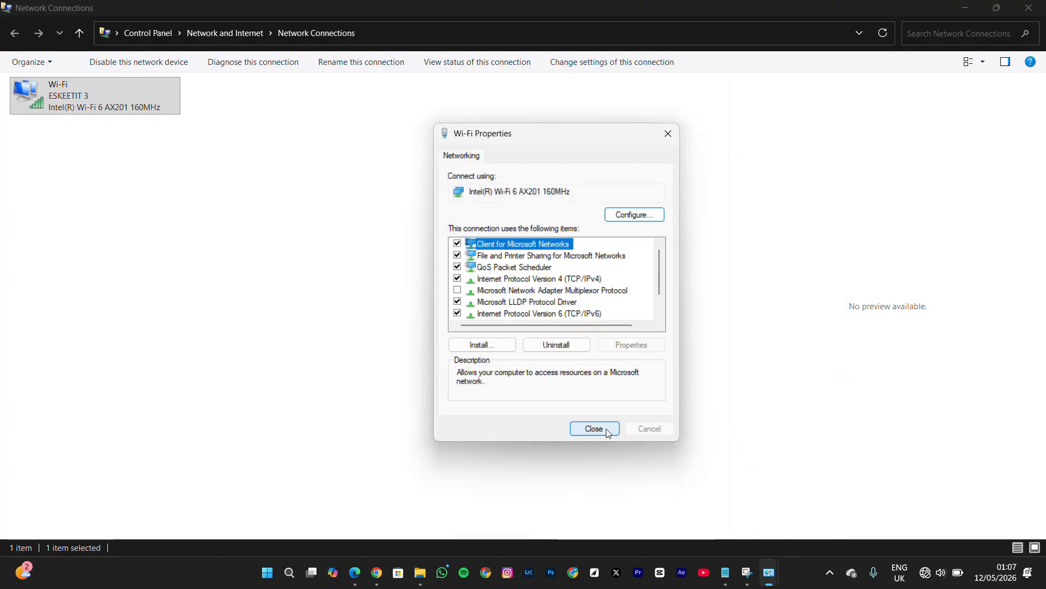
left_click(490, 344)
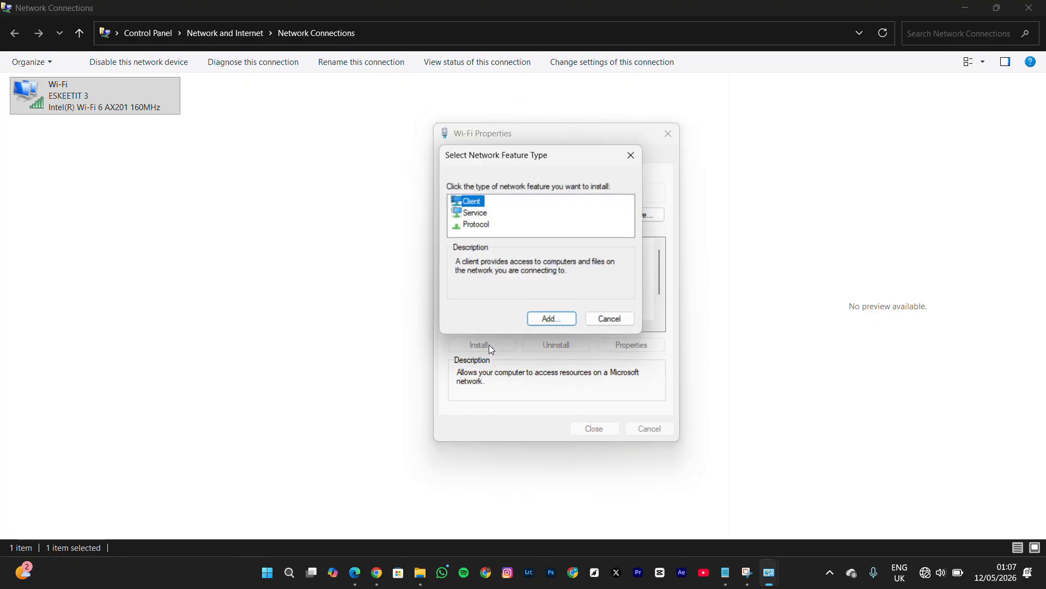
left_click(561, 319)
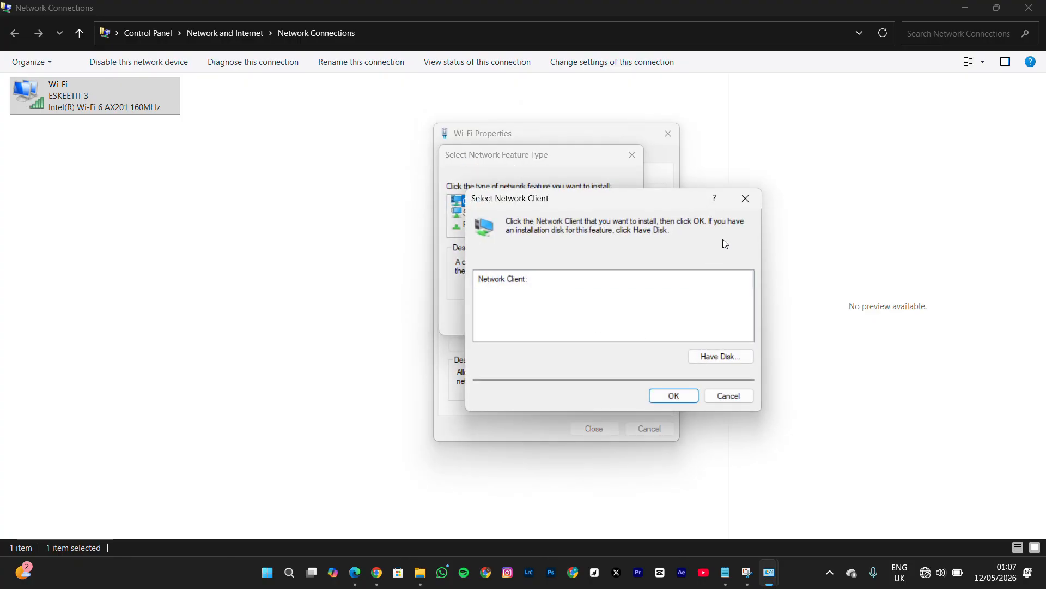
left_click(745, 198)
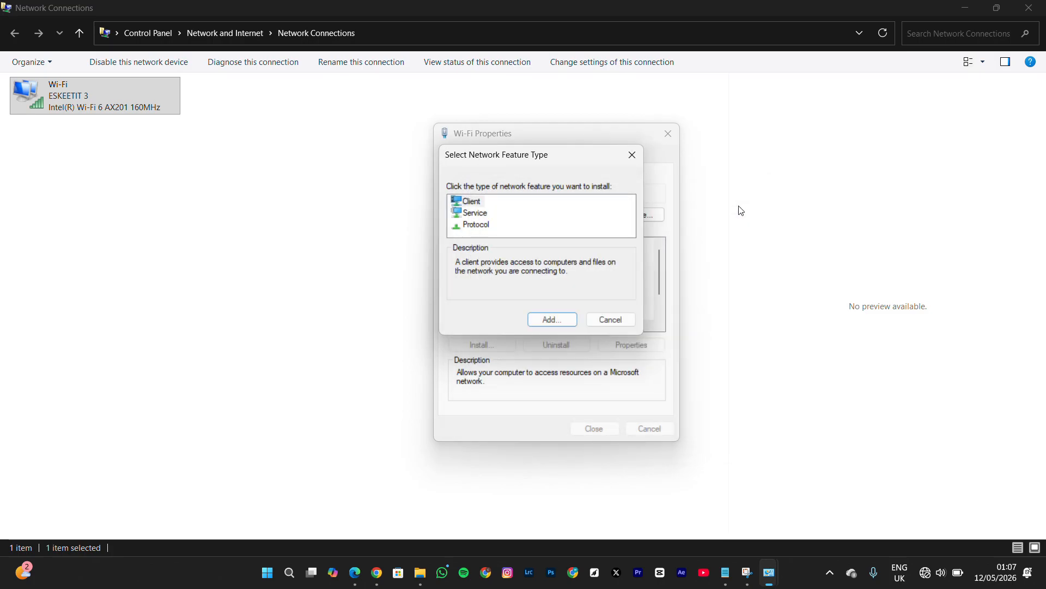
left_click(608, 321)
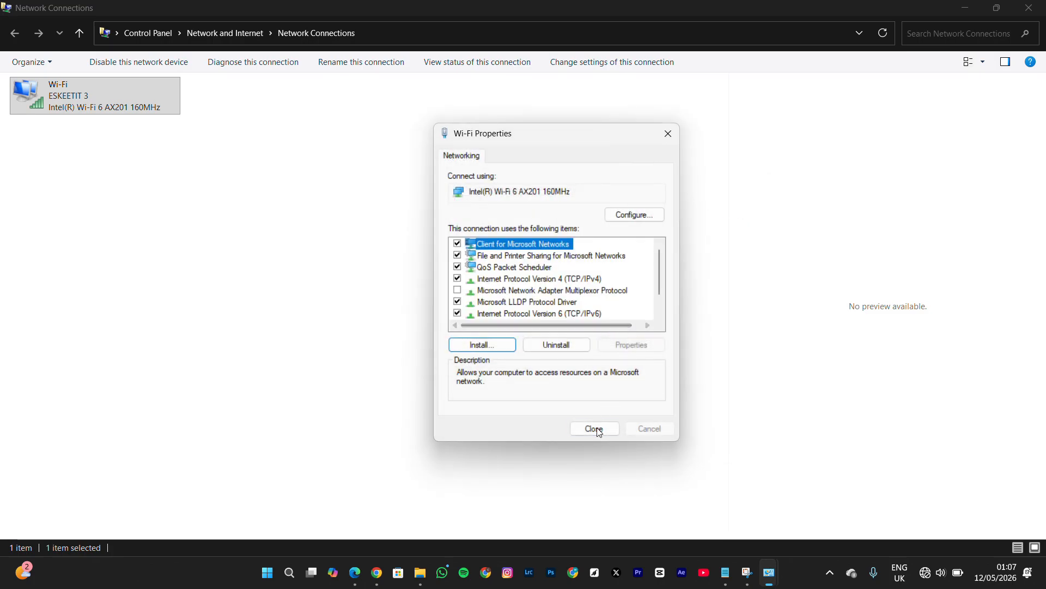
Close the Wi-Fi adapter's properties and check the connection's status.
left_click(596, 428)
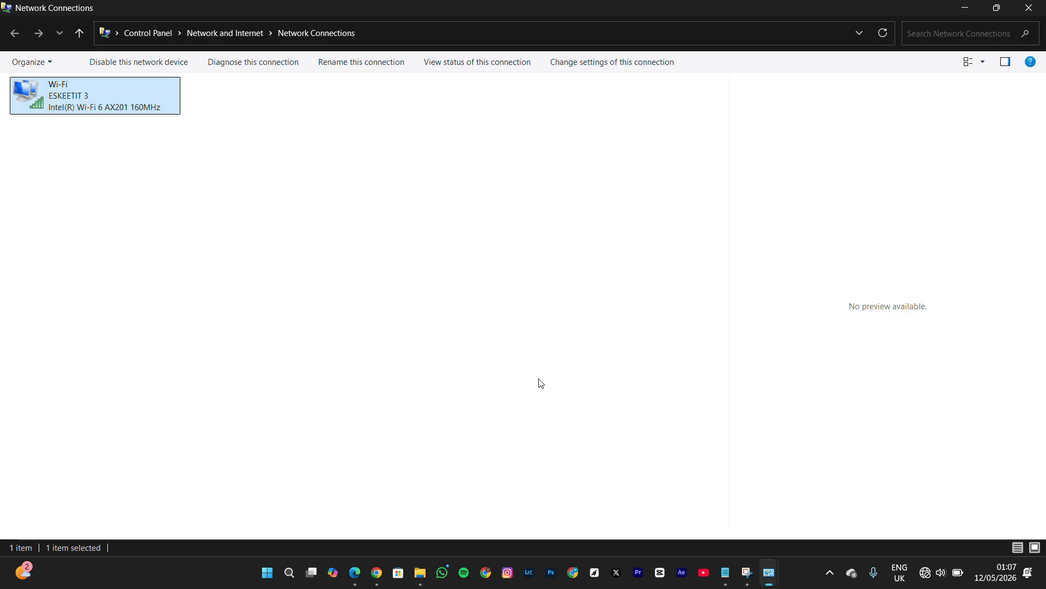
double_click(136, 98)
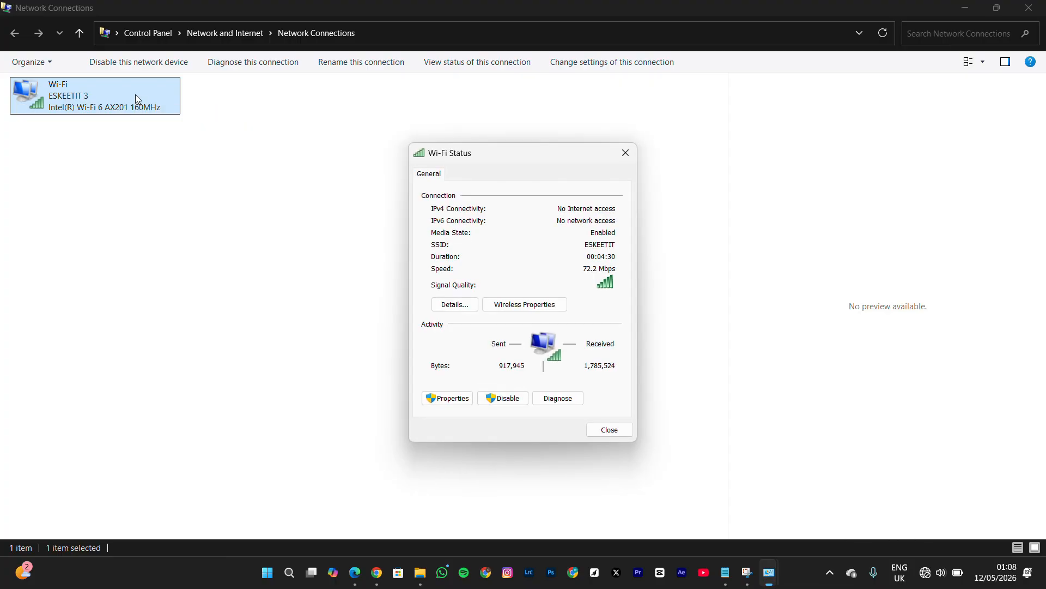
left_click(625, 154)
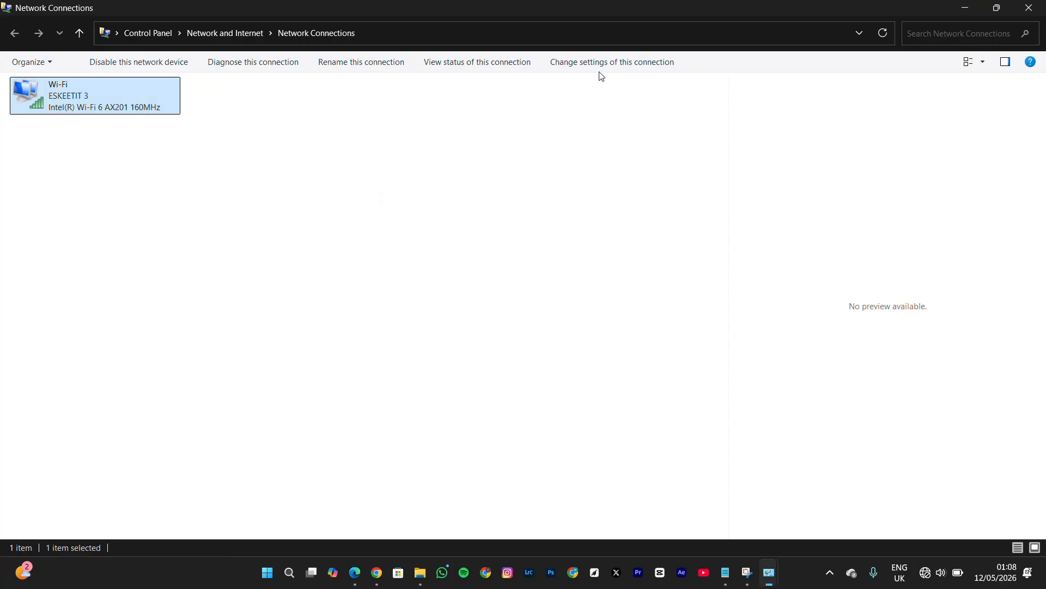
Set the Wi-Fi adapter's Internet Protocol Version 4 to obtain its DNS server address automatically and accept the settings.
left_click(598, 64)
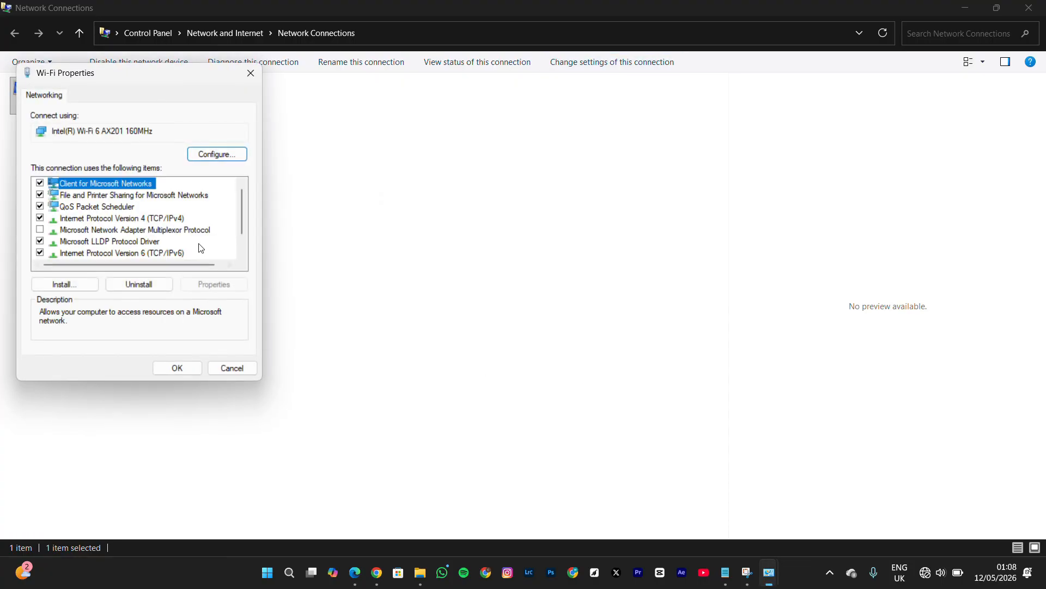
left_click(93, 218)
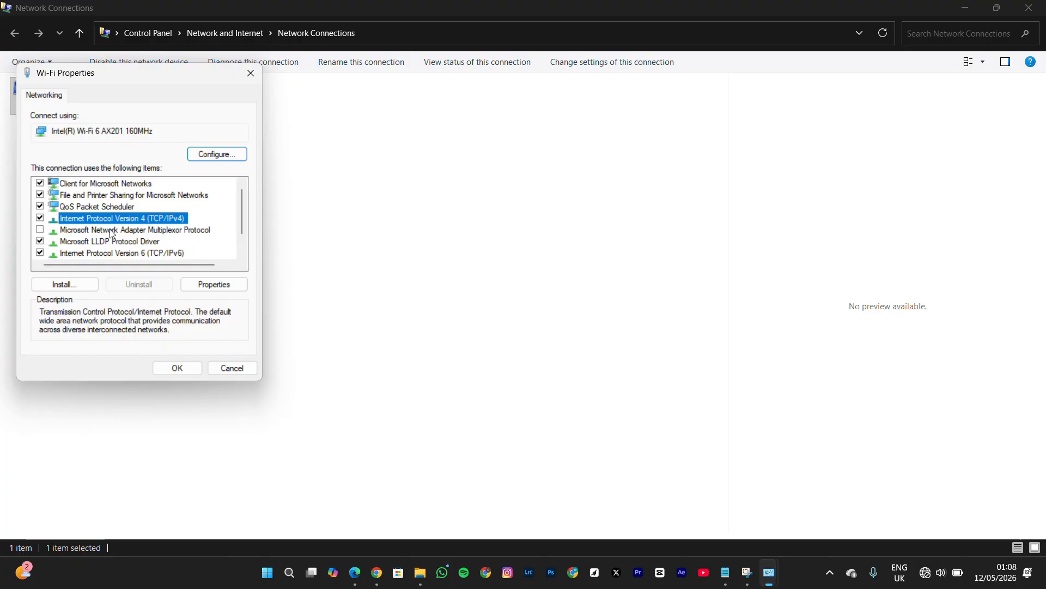
left_click(195, 290)
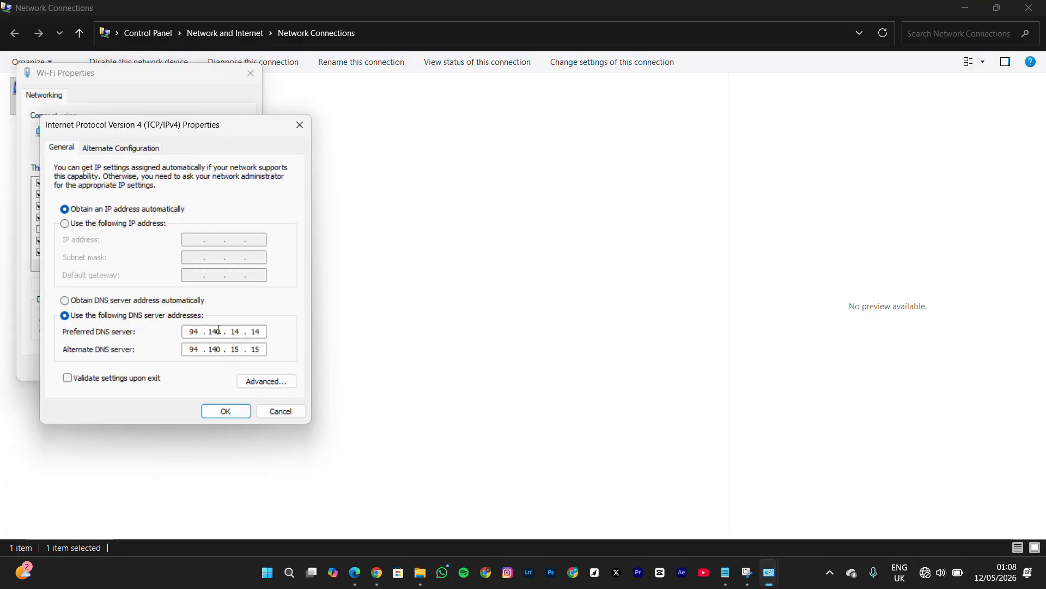
left_click(65, 302)
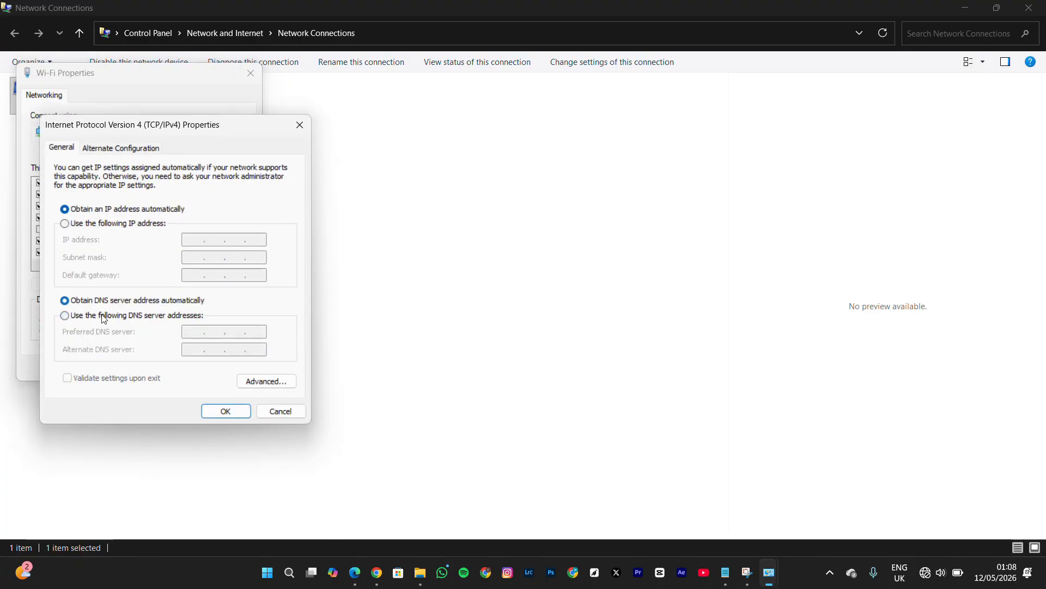
left_click(216, 412)
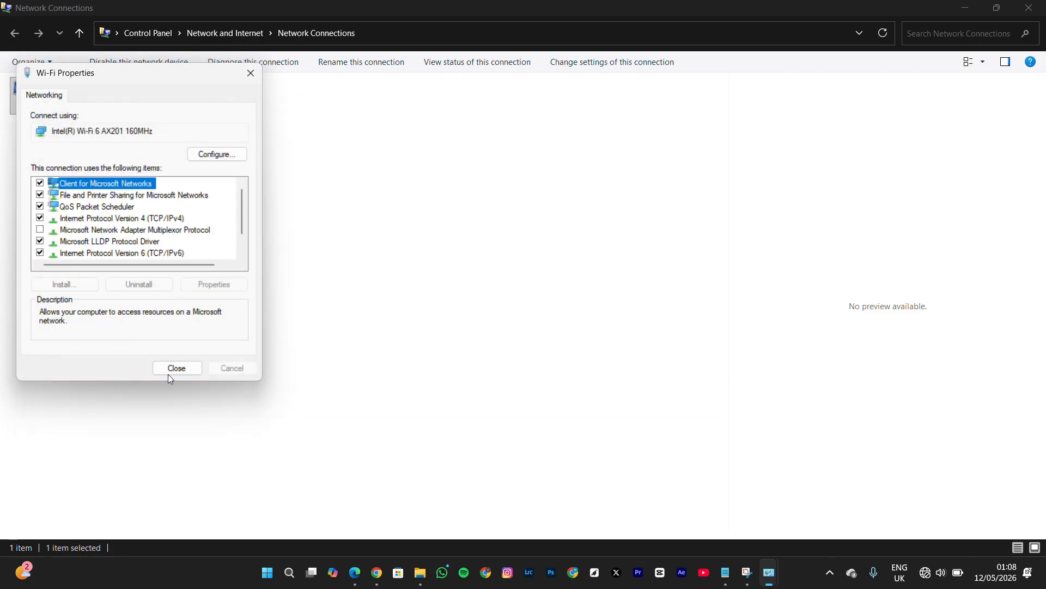
Set Internet Protocol Version 6 to obtain its DNS server address automatically, accept the settings, and close the adapter properties and Network Connections.
double_click(76, 253)
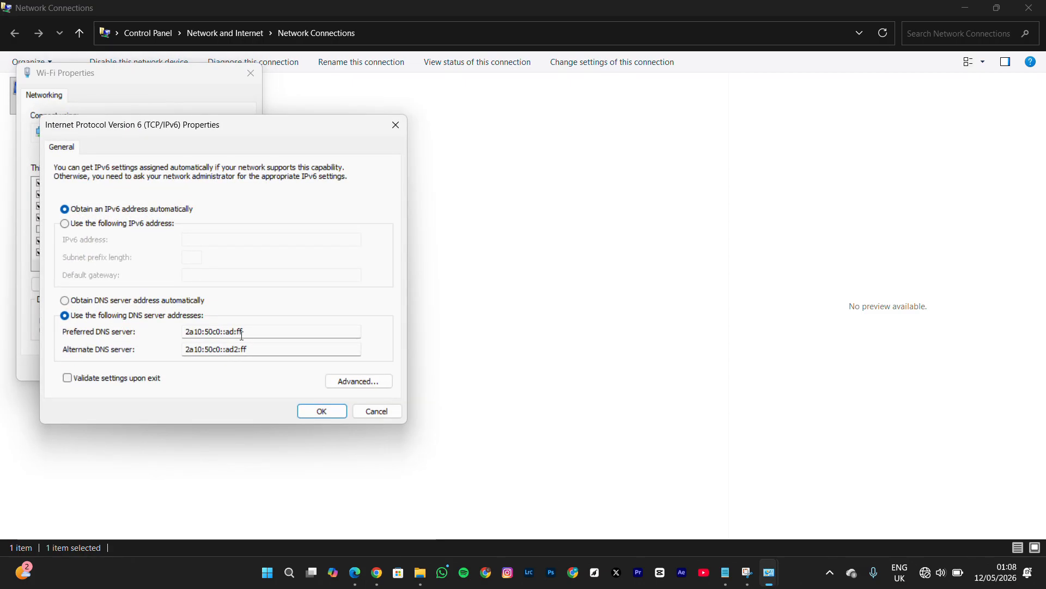
left_click(65, 300)
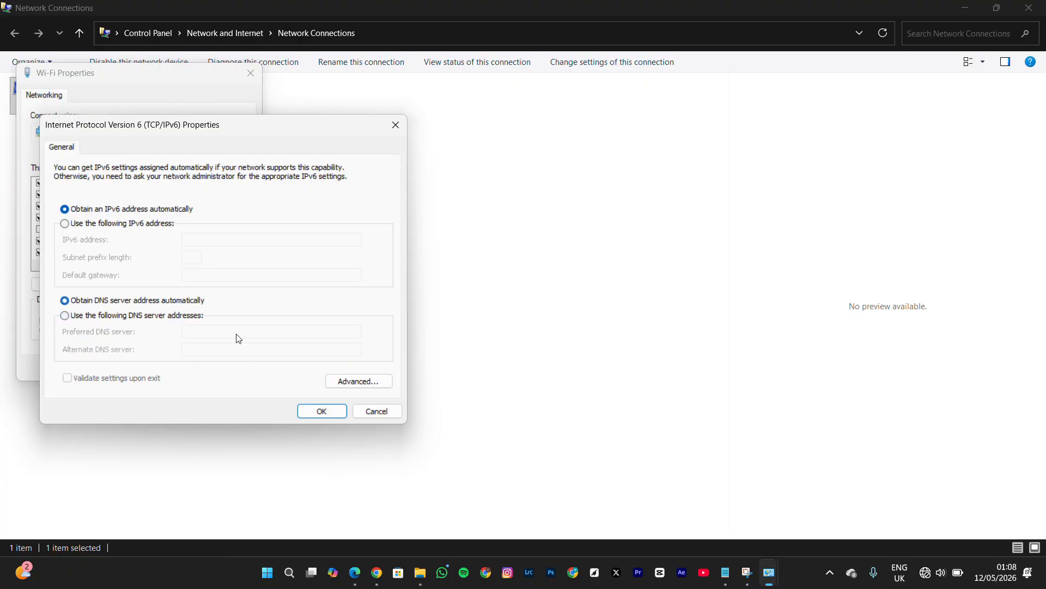
left_click(321, 410)
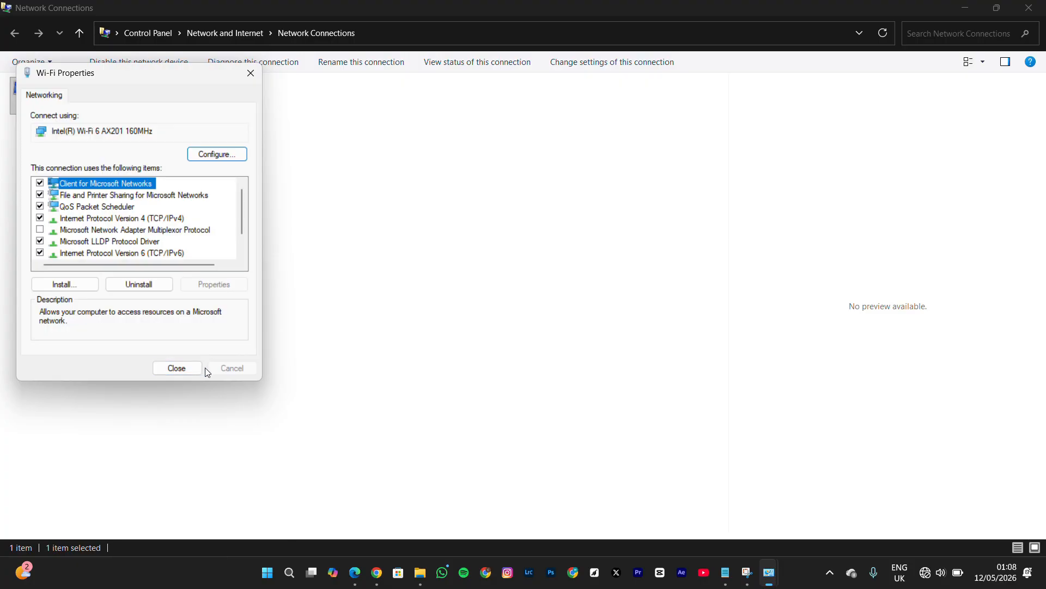
left_click(158, 369)
left_click(1029, 8)
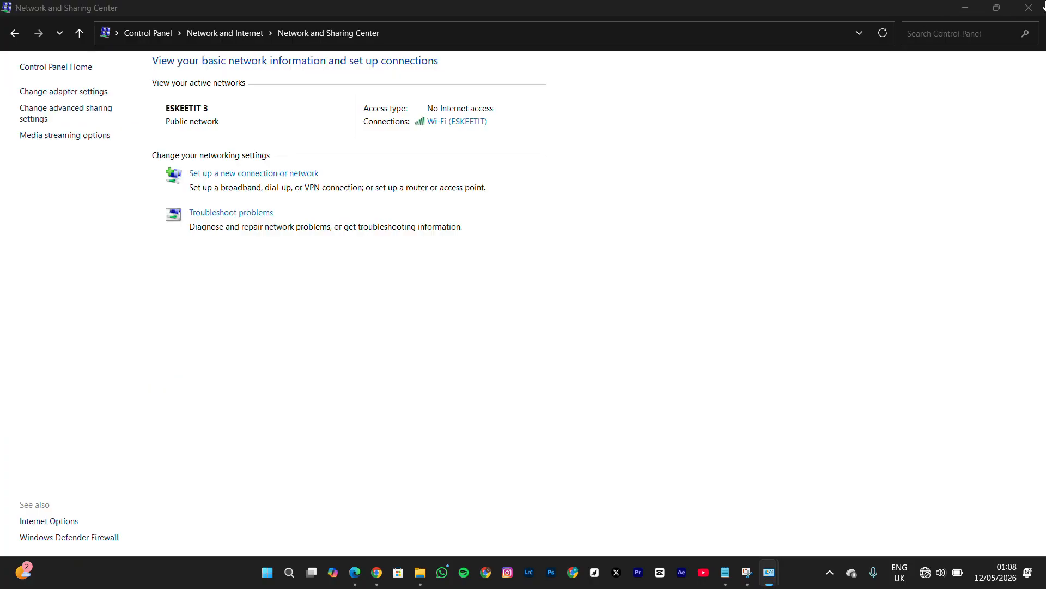